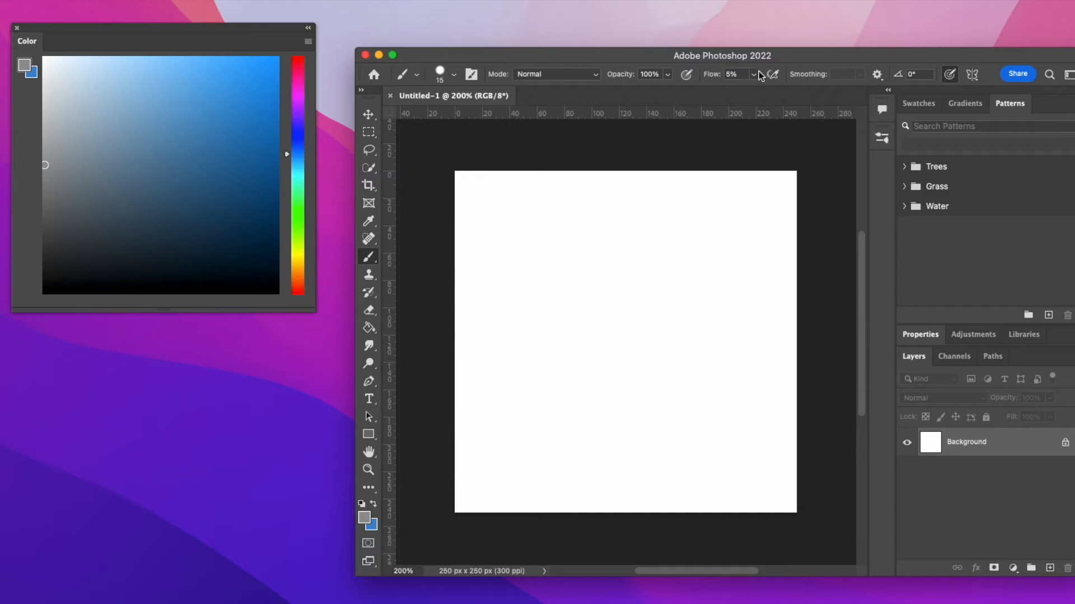
# - Raise the brush flow to 100% and return it to 5%
pyautogui.moveTo(754, 89); pyautogui.dragTo(824, 91)
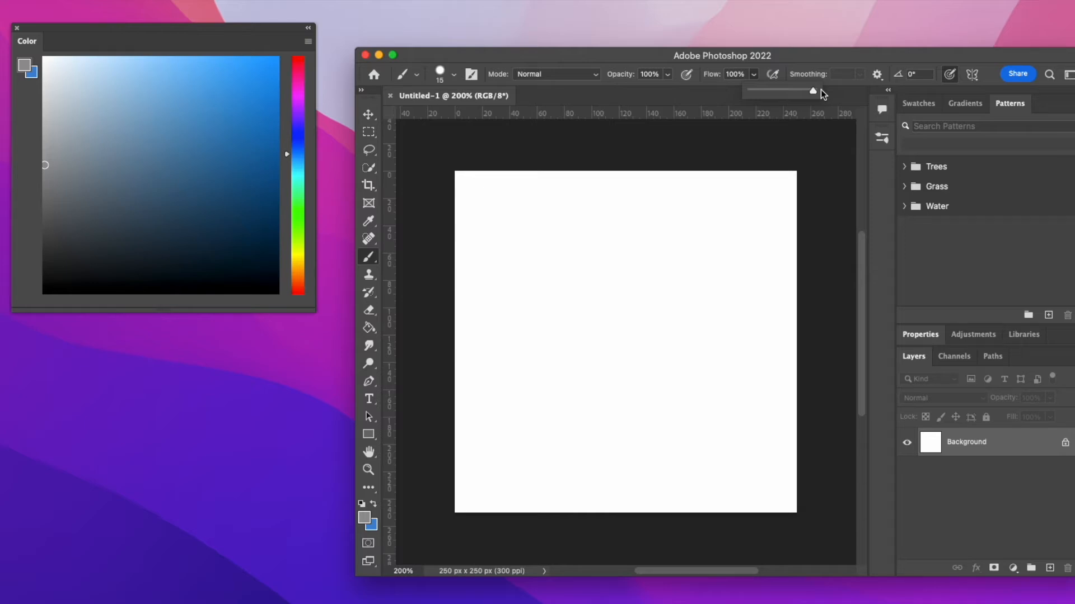
pyautogui.click(754, 75)
pyautogui.click(754, 76)
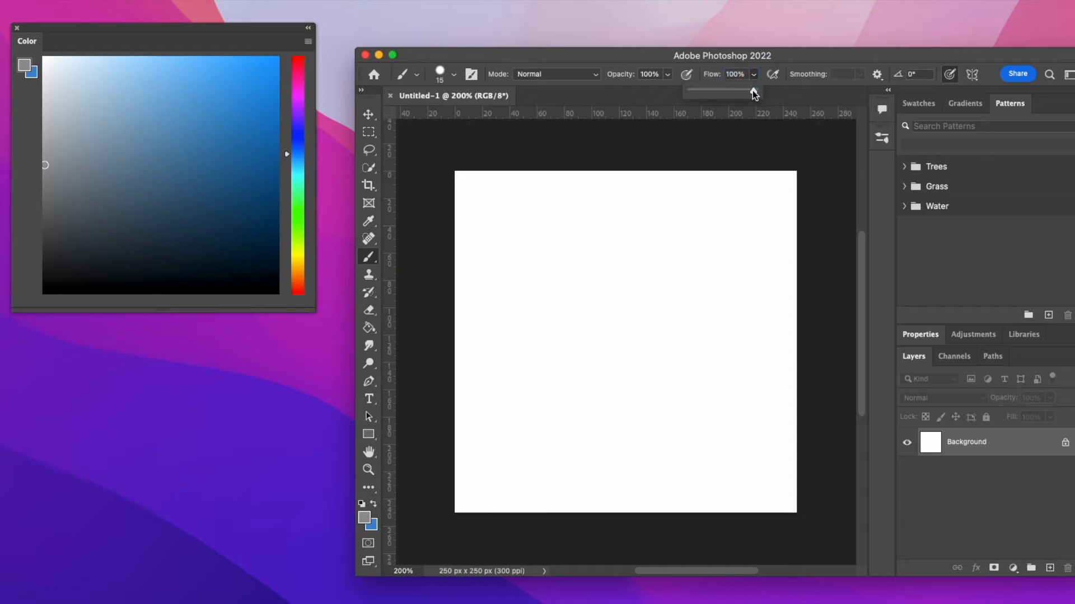
pyautogui.moveTo(707, 96); pyautogui.dragTo(696, 96)
pyautogui.click(722, 57)
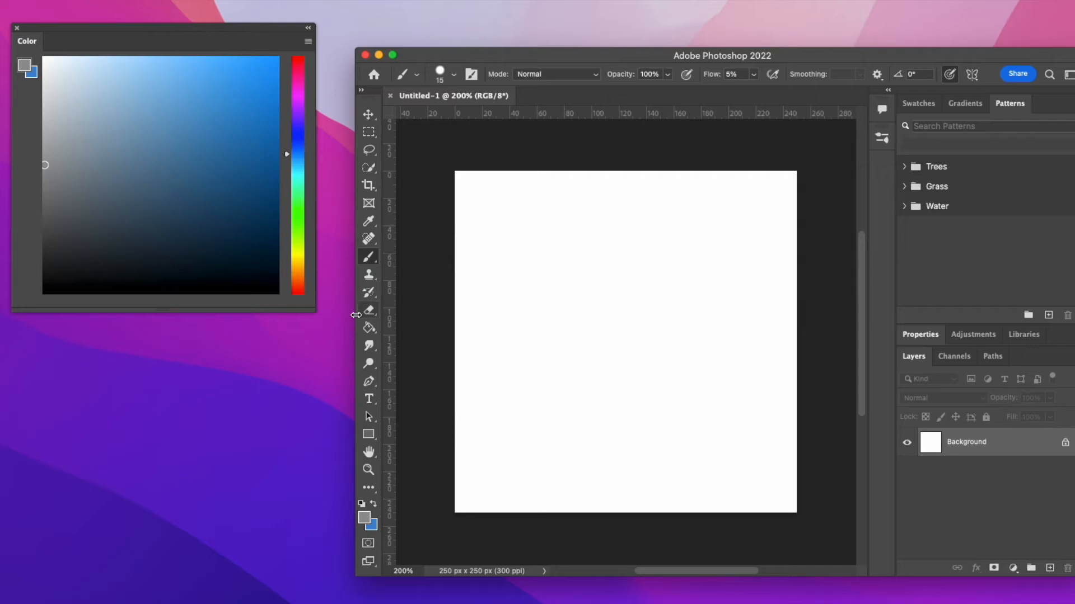
# - Fill the blank white canvas with the medium gray foreground color using the Paint Bucket
pyautogui.click(370, 331)
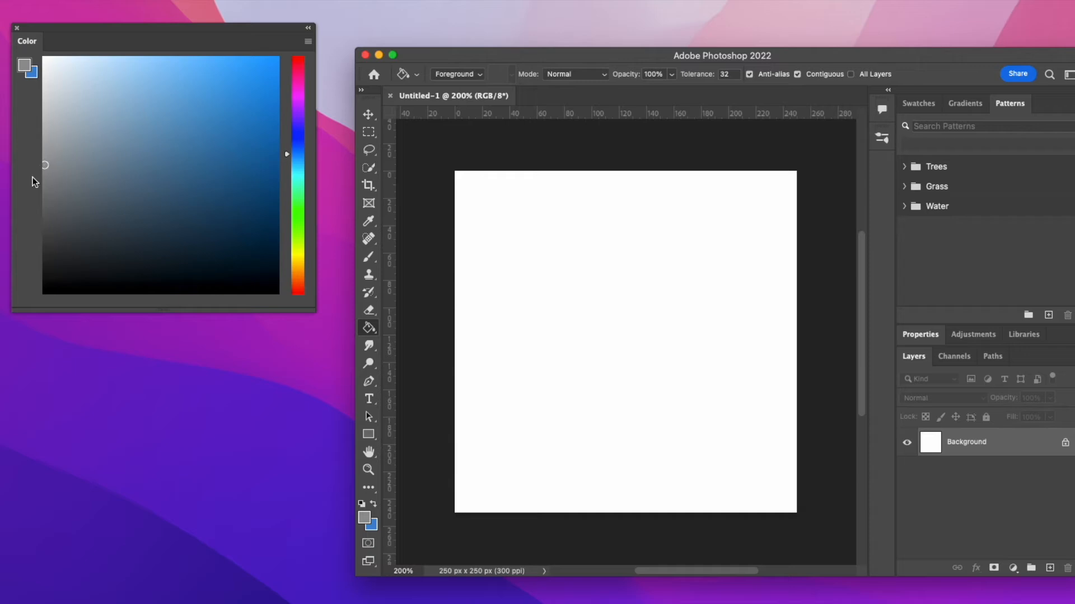
pyautogui.click(617, 330)
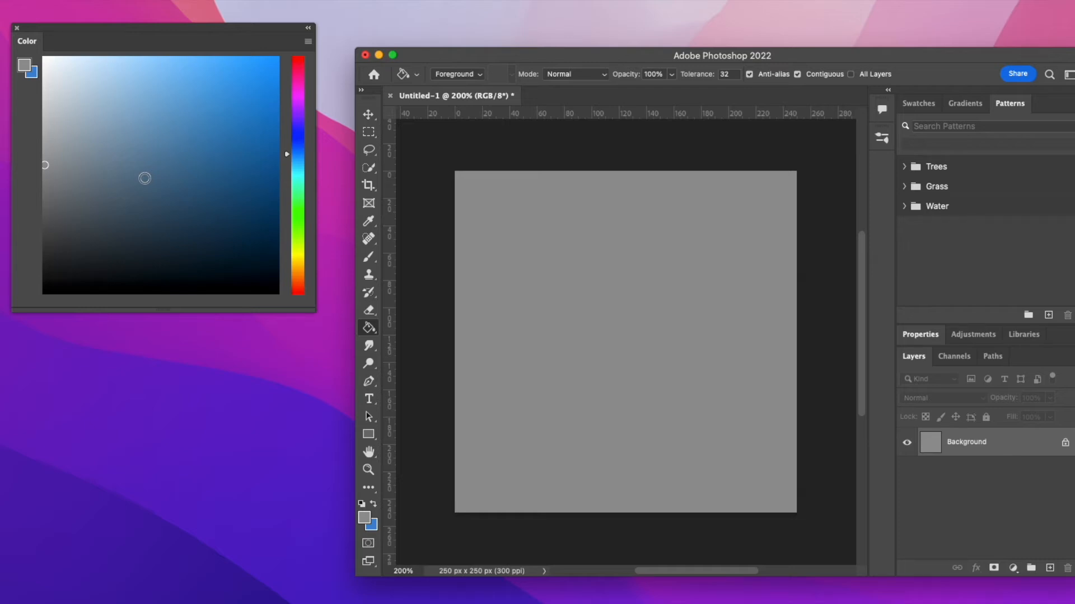
# - Pick a near-black foreground color and cover the whole gray canvas with dark mottled strokes using the 15 px brush at 5% flow
pyautogui.moveTo(45, 168); pyautogui.dragTo(44, 259)
pyautogui.moveTo(45, 259); pyautogui.dragTo(44, 265)
pyautogui.click(367, 258)
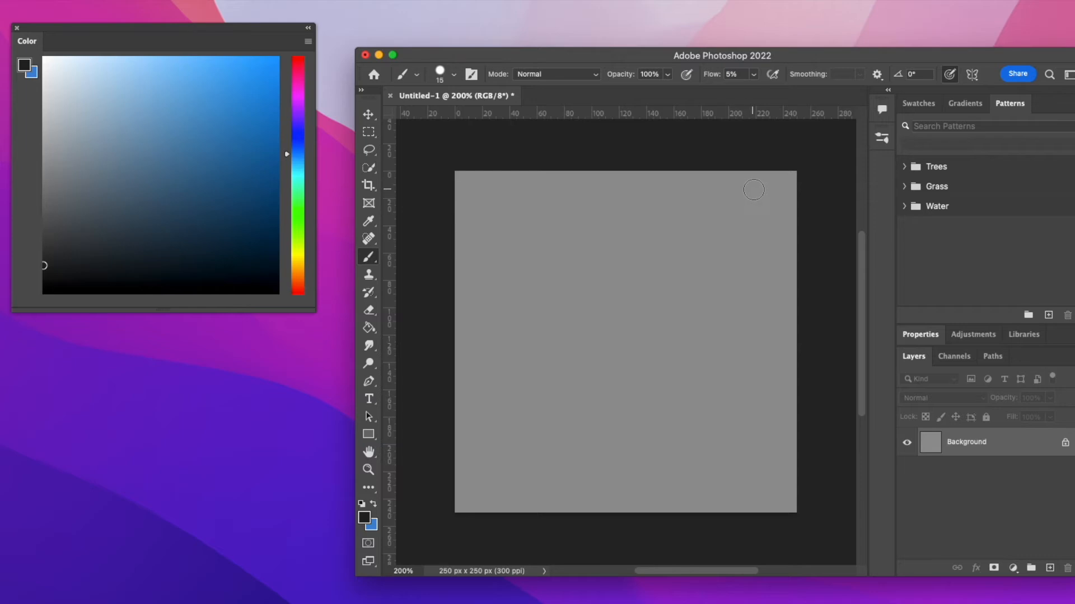
pyautogui.moveTo(753, 195)
pyautogui.mouseDown()
pyautogui.moveTo(764, 182)
pyautogui.moveTo(781, 177)
pyautogui.moveTo(780, 196)
pyautogui.moveTo(791, 200)
pyautogui.moveTo(778, 186)
pyautogui.moveTo(787, 179)
pyautogui.moveTo(789, 204)
pyautogui.moveTo(760, 218)
pyautogui.moveTo(778, 222)
pyautogui.moveTo(763, 208)
pyautogui.moveTo(747, 228)
pyautogui.moveTo(769, 222)
pyautogui.moveTo(780, 246)
pyautogui.moveTo(767, 236)
pyautogui.moveTo(782, 236)
pyautogui.moveTo(791, 219)
pyautogui.moveTo(744, 205)
pyautogui.moveTo(733, 185)
pyautogui.moveTo(761, 173)
pyautogui.moveTo(743, 192)
pyautogui.moveTo(769, 189)
pyautogui.moveTo(732, 219)
pyautogui.moveTo(753, 257)
pyautogui.moveTo(789, 258)
pyautogui.moveTo(757, 270)
pyautogui.moveTo(760, 280)
pyautogui.moveTo(778, 288)
pyautogui.moveTo(773, 276)
pyautogui.moveTo(790, 268)
pyautogui.moveTo(792, 249)
pyautogui.moveTo(775, 240)
pyautogui.moveTo(741, 252)
pyautogui.moveTo(733, 274)
pyautogui.moveTo(738, 265)
pyautogui.moveTo(758, 274)
pyautogui.moveTo(753, 294)
pyautogui.moveTo(783, 295)
pyautogui.moveTo(767, 303)
pyautogui.moveTo(753, 281)
pyautogui.moveTo(739, 305)
pyautogui.moveTo(776, 304)
pyautogui.moveTo(753, 323)
pyautogui.moveTo(778, 318)
pyautogui.moveTo(792, 292)
pyautogui.moveTo(781, 320)
pyautogui.moveTo(790, 335)
pyautogui.moveTo(750, 336)
pyautogui.moveTo(778, 344)
pyautogui.moveTo(772, 327)
pyautogui.moveTo(734, 311)
pyautogui.moveTo(726, 276)
pyautogui.moveTo(749, 263)
pyautogui.moveTo(728, 238)
pyautogui.moveTo(743, 225)
pyautogui.moveTo(716, 173)
pyautogui.moveTo(725, 184)
pyautogui.moveTo(732, 173)
pyautogui.moveTo(744, 191)
pyautogui.moveTo(718, 193)
pyautogui.moveTo(739, 210)
pyautogui.moveTo(714, 227)
pyautogui.moveTo(726, 239)
pyautogui.moveTo(707, 244)
pyautogui.moveTo(734, 263)
pyautogui.moveTo(754, 240)
pyautogui.moveTo(749, 198)
pyautogui.moveTo(778, 176)
pyautogui.moveTo(771, 209)
pyautogui.moveTo(792, 241)
pyautogui.moveTo(792, 207)
pyautogui.moveTo(797, 258)
pyautogui.moveTo(787, 297)
pyautogui.moveTo(717, 333)
pyautogui.moveTo(735, 342)
pyautogui.moveTo(724, 370)
pyautogui.moveTo(750, 356)
pyautogui.moveTo(744, 372)
pyautogui.moveTo(778, 392)
pyautogui.moveTo(792, 350)
pyautogui.moveTo(783, 381)
pyautogui.moveTo(736, 384)
pyautogui.moveTo(764, 390)
pyautogui.moveTo(764, 411)
pyautogui.moveTo(792, 417)
pyautogui.moveTo(774, 412)
pyautogui.moveTo(776, 397)
pyautogui.moveTo(727, 422)
pyautogui.moveTo(729, 409)
pyautogui.moveTo(739, 434)
pyautogui.moveTo(761, 431)
pyautogui.moveTo(737, 439)
pyautogui.moveTo(752, 460)
pyautogui.moveTo(780, 422)
pyautogui.moveTo(767, 444)
pyautogui.moveTo(789, 427)
pyautogui.moveTo(796, 450)
pyautogui.moveTo(757, 465)
pyautogui.moveTo(774, 484)
pyautogui.mouseUp()
pyautogui.moveTo(786, 462)
pyautogui.mouseDown()
pyautogui.moveTo(749, 496)
pyautogui.moveTo(749, 466)
pyautogui.moveTo(722, 477)
pyautogui.moveTo(739, 466)
pyautogui.moveTo(713, 456)
pyautogui.moveTo(713, 437)
pyautogui.moveTo(729, 438)
pyautogui.moveTo(702, 422)
pyautogui.moveTo(720, 398)
pyautogui.moveTo(703, 397)
pyautogui.moveTo(712, 382)
pyautogui.moveTo(726, 385)
pyautogui.moveTo(713, 403)
pyautogui.moveTo(719, 361)
pyautogui.moveTo(694, 366)
pyautogui.moveTo(728, 347)
pyautogui.moveTo(711, 368)
pyautogui.moveTo(719, 337)
pyautogui.moveTo(703, 325)
pyautogui.moveTo(719, 329)
pyautogui.moveTo(688, 317)
pyautogui.moveTo(700, 308)
pyautogui.moveTo(705, 322)
pyautogui.moveTo(700, 307)
pyautogui.moveTo(720, 302)
pyautogui.moveTo(693, 297)
pyautogui.moveTo(707, 280)
pyautogui.moveTo(718, 282)
pyautogui.moveTo(702, 294)
pyautogui.moveTo(722, 283)
pyautogui.moveTo(720, 262)
pyautogui.moveTo(690, 252)
pyautogui.moveTo(708, 242)
pyautogui.moveTo(686, 214)
pyautogui.moveTo(708, 203)
pyautogui.moveTo(684, 196)
pyautogui.moveTo(694, 175)
pyautogui.moveTo(699, 193)
pyautogui.moveTo(704, 175)
pyautogui.moveTo(713, 190)
pyautogui.moveTo(694, 199)
pyautogui.moveTo(711, 208)
pyautogui.moveTo(717, 234)
pyautogui.mouseUp()
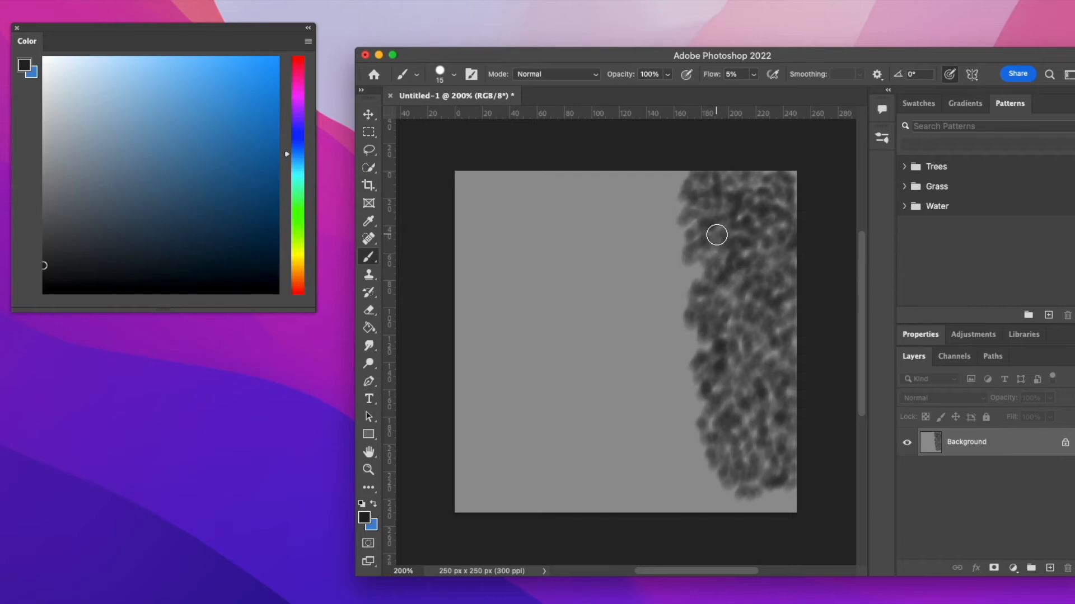
pyautogui.moveTo(716, 235)
pyautogui.mouseDown()
pyautogui.moveTo(731, 258)
pyautogui.moveTo(676, 277)
pyautogui.moveTo(689, 288)
pyautogui.moveTo(703, 258)
pyautogui.moveTo(719, 277)
pyautogui.moveTo(734, 273)
pyautogui.moveTo(749, 249)
pyautogui.moveTo(764, 267)
pyautogui.moveTo(736, 291)
pyautogui.moveTo(777, 286)
pyautogui.moveTo(781, 267)
pyautogui.moveTo(759, 259)
pyautogui.moveTo(778, 248)
pyautogui.moveTo(742, 216)
pyautogui.moveTo(738, 195)
pyautogui.moveTo(753, 183)
pyautogui.moveTo(728, 174)
pyautogui.moveTo(701, 185)
pyautogui.moveTo(669, 170)
pyautogui.moveTo(658, 191)
pyautogui.moveTo(677, 187)
pyautogui.moveTo(657, 182)
pyautogui.moveTo(669, 196)
pyautogui.moveTo(661, 199)
pyautogui.moveTo(686, 185)
pyautogui.moveTo(657, 218)
pyautogui.moveTo(670, 230)
pyautogui.moveTo(677, 211)
pyautogui.moveTo(665, 233)
pyautogui.moveTo(685, 238)
pyautogui.moveTo(666, 244)
pyautogui.moveTo(684, 242)
pyautogui.moveTo(694, 211)
pyautogui.mouseUp()
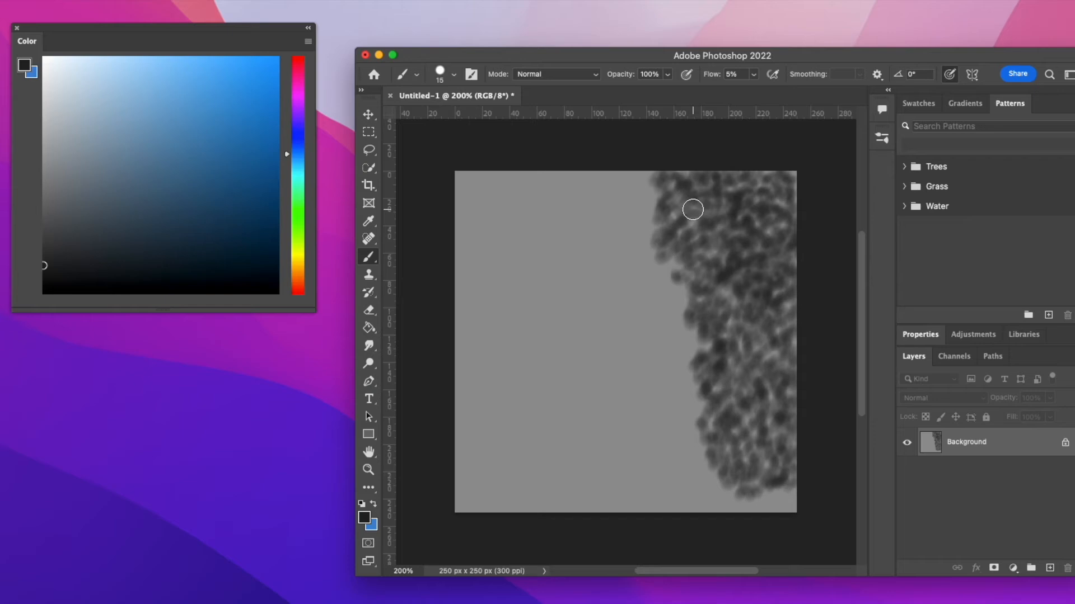
pyautogui.moveTo(628, 173)
pyautogui.mouseDown()
pyautogui.moveTo(658, 175)
pyautogui.moveTo(634, 212)
pyautogui.moveTo(643, 205)
pyautogui.moveTo(657, 224)
pyautogui.moveTo(641, 265)
pyautogui.moveTo(673, 253)
pyautogui.moveTo(653, 284)
pyautogui.moveTo(670, 285)
pyautogui.moveTo(662, 299)
pyautogui.moveTo(679, 329)
pyautogui.moveTo(662, 324)
pyautogui.moveTo(676, 349)
pyautogui.moveTo(710, 360)
pyautogui.moveTo(674, 367)
pyautogui.moveTo(661, 393)
pyautogui.moveTo(689, 405)
pyautogui.moveTo(697, 442)
pyautogui.moveTo(679, 447)
pyautogui.moveTo(716, 480)
pyautogui.moveTo(718, 509)
pyautogui.moveTo(742, 487)
pyautogui.moveTo(748, 504)
pyautogui.moveTo(775, 481)
pyautogui.moveTo(780, 506)
pyautogui.moveTo(739, 473)
pyautogui.mouseUp()
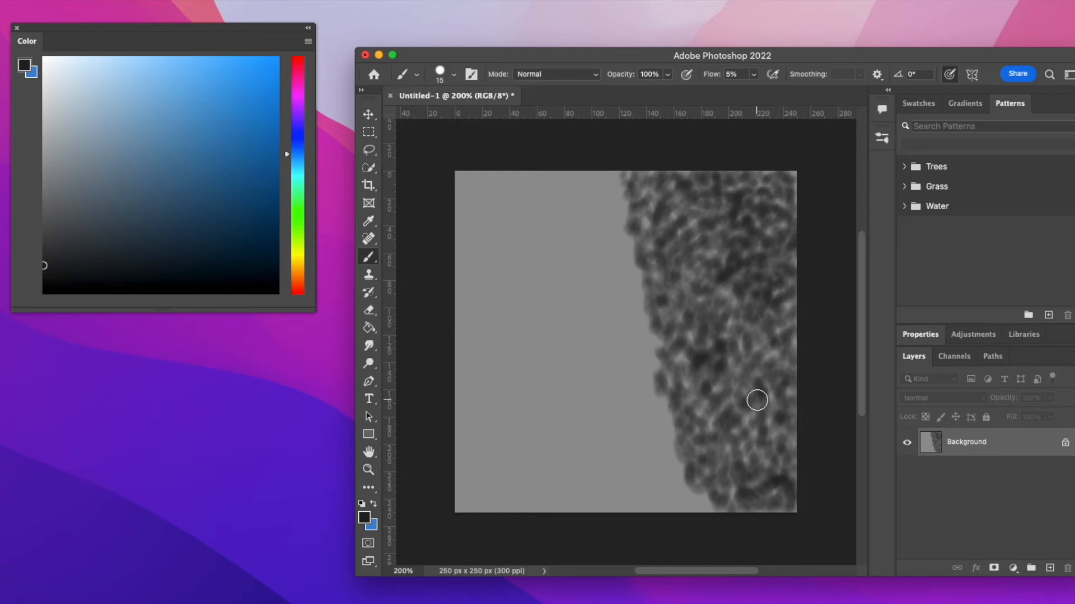
pyautogui.moveTo(457, 168)
pyautogui.mouseDown()
pyautogui.moveTo(472, 184)
pyautogui.moveTo(467, 208)
pyautogui.moveTo(484, 211)
pyautogui.moveTo(466, 221)
pyautogui.moveTo(466, 245)
pyautogui.moveTo(510, 186)
pyautogui.moveTo(499, 185)
pyautogui.moveTo(529, 191)
pyautogui.moveTo(501, 250)
pyautogui.moveTo(457, 252)
pyautogui.moveTo(471, 279)
pyautogui.moveTo(494, 277)
pyautogui.moveTo(528, 216)
pyautogui.moveTo(544, 211)
pyautogui.moveTo(548, 184)
pyautogui.moveTo(557, 216)
pyautogui.moveTo(533, 248)
pyautogui.moveTo(562, 172)
pyautogui.moveTo(577, 200)
pyautogui.moveTo(600, 187)
pyautogui.moveTo(604, 205)
pyautogui.moveTo(625, 191)
pyautogui.moveTo(617, 210)
pyautogui.moveTo(574, 219)
pyautogui.moveTo(537, 269)
pyautogui.moveTo(514, 265)
pyautogui.moveTo(470, 308)
pyautogui.moveTo(472, 330)
pyautogui.moveTo(457, 327)
pyautogui.moveTo(519, 302)
pyautogui.moveTo(540, 263)
pyautogui.moveTo(577, 258)
pyautogui.moveTo(596, 225)
pyautogui.moveTo(623, 239)
pyautogui.moveTo(635, 276)
pyautogui.moveTo(624, 281)
pyautogui.moveTo(611, 251)
pyautogui.moveTo(602, 288)
pyautogui.moveTo(620, 289)
pyautogui.moveTo(648, 320)
pyautogui.moveTo(634, 358)
pyautogui.moveTo(660, 370)
pyautogui.moveTo(646, 379)
pyautogui.moveTo(591, 322)
pyautogui.moveTo(572, 300)
pyautogui.moveTo(572, 275)
pyautogui.moveTo(543, 313)
pyautogui.moveTo(553, 308)
pyautogui.moveTo(574, 329)
pyautogui.moveTo(575, 359)
pyautogui.moveTo(532, 315)
pyautogui.moveTo(523, 350)
pyautogui.moveTo(517, 336)
pyautogui.moveTo(488, 333)
pyautogui.moveTo(463, 359)
pyautogui.moveTo(477, 371)
pyautogui.moveTo(485, 363)
pyautogui.moveTo(491, 396)
pyautogui.moveTo(552, 369)
pyautogui.moveTo(608, 384)
pyautogui.moveTo(609, 358)
pyautogui.moveTo(645, 391)
pyautogui.moveTo(650, 450)
pyautogui.moveTo(662, 449)
pyautogui.moveTo(686, 496)
pyautogui.moveTo(669, 444)
pyautogui.moveTo(580, 381)
pyautogui.moveTo(636, 418)
pyautogui.moveTo(617, 451)
pyautogui.moveTo(648, 467)
pyautogui.moveTo(631, 489)
pyautogui.moveTo(679, 463)
pyautogui.moveTo(727, 470)
pyautogui.mouseUp()
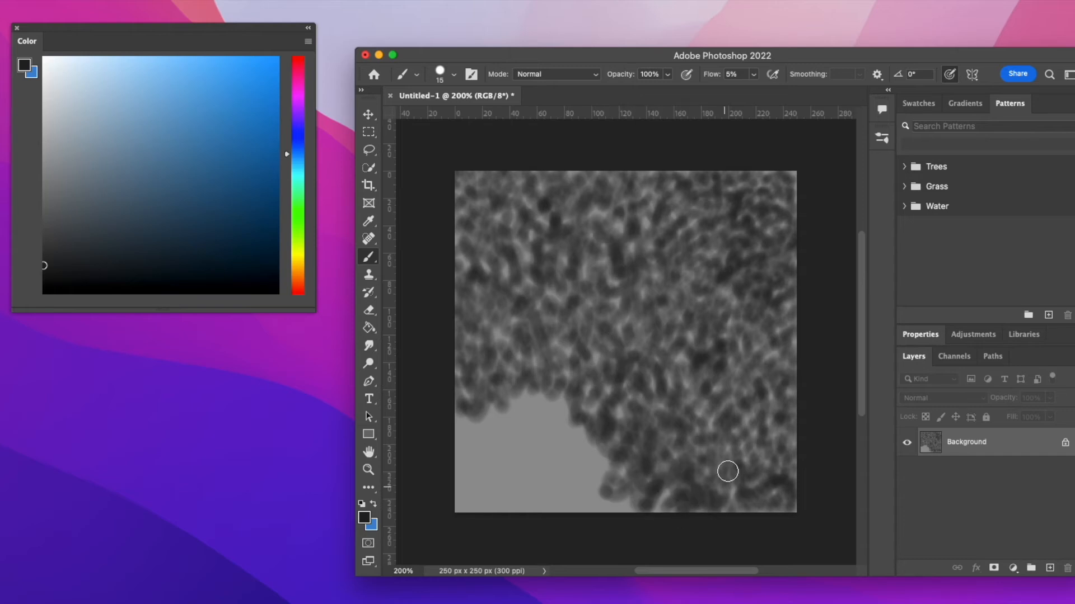
pyautogui.moveTo(480, 409)
pyautogui.mouseDown()
pyautogui.moveTo(468, 436)
pyautogui.moveTo(486, 418)
pyautogui.moveTo(500, 436)
pyautogui.moveTo(512, 390)
pyautogui.moveTo(531, 425)
pyautogui.moveTo(545, 402)
pyautogui.moveTo(557, 456)
pyautogui.moveTo(604, 454)
pyautogui.moveTo(578, 496)
pyautogui.moveTo(596, 508)
pyautogui.moveTo(671, 500)
pyautogui.moveTo(491, 436)
pyautogui.moveTo(459, 445)
pyautogui.moveTo(477, 439)
pyautogui.moveTo(490, 458)
pyautogui.moveTo(537, 452)
pyautogui.moveTo(503, 496)
pyautogui.moveTo(469, 459)
pyautogui.moveTo(488, 497)
pyautogui.moveTo(453, 482)
pyautogui.moveTo(453, 497)
pyautogui.moveTo(485, 471)
pyautogui.moveTo(524, 515)
pyautogui.moveTo(554, 467)
pyautogui.moveTo(560, 503)
pyautogui.moveTo(562, 465)
pyautogui.moveTo(545, 424)
pyautogui.mouseUp()
pyautogui.moveTo(626, 308)
pyautogui.mouseDown()
pyautogui.moveTo(628, 319)
pyautogui.moveTo(679, 312)
pyautogui.moveTo(579, 351)
pyautogui.moveTo(575, 309)
pyautogui.moveTo(513, 344)
pyautogui.moveTo(521, 365)
pyautogui.moveTo(477, 324)
pyautogui.moveTo(494, 379)
pyautogui.moveTo(566, 422)
pyautogui.moveTo(628, 429)
pyautogui.moveTo(663, 452)
pyautogui.moveTo(746, 330)
pyautogui.moveTo(655, 178)
pyautogui.moveTo(602, 184)
pyautogui.moveTo(605, 260)
pyautogui.moveTo(647, 149)
pyautogui.mouseUp()
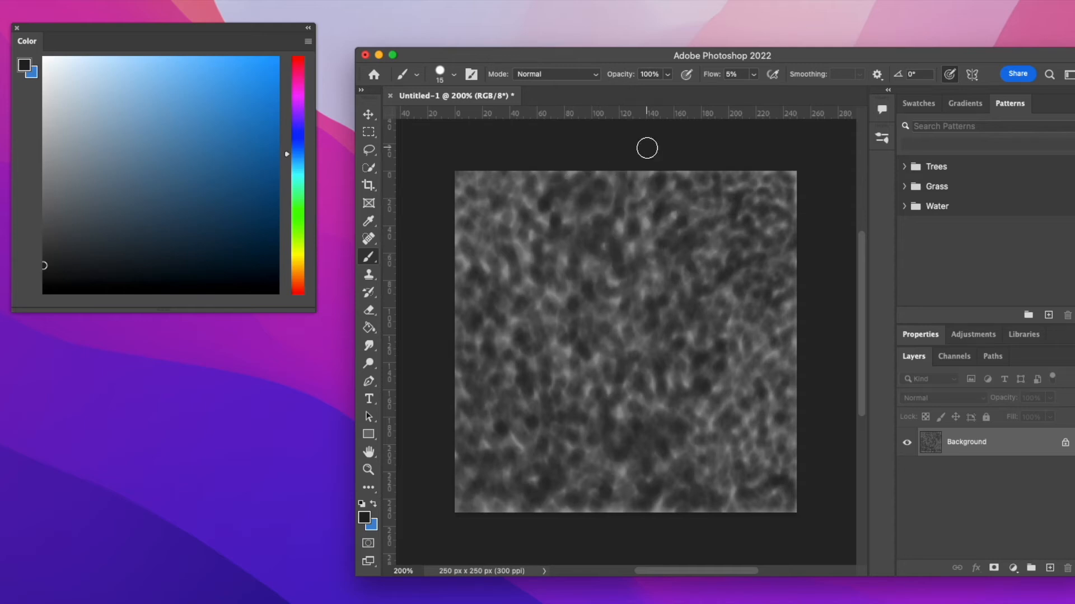
pyautogui.moveTo(647, 147)
pyautogui.mouseDown()
pyautogui.moveTo(784, 250)
pyautogui.moveTo(760, 327)
pyautogui.moveTo(770, 328)
pyautogui.moveTo(775, 384)
pyautogui.moveTo(750, 401)
pyautogui.moveTo(765, 428)
pyautogui.moveTo(709, 415)
pyautogui.moveTo(734, 410)
pyautogui.mouseUp()
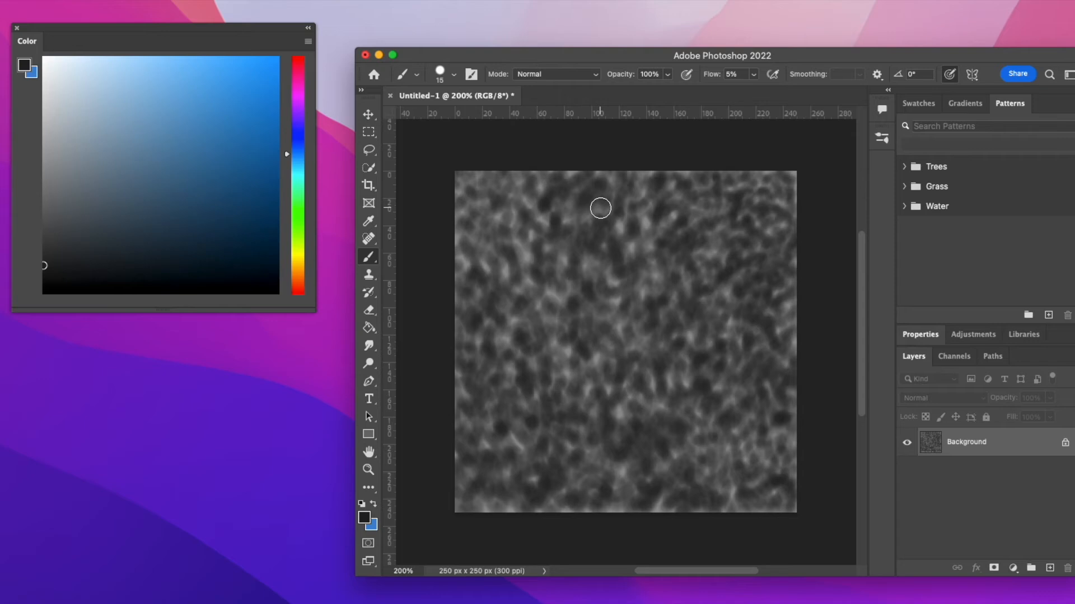
pyautogui.moveTo(662, 308)
pyautogui.mouseDown()
pyautogui.moveTo(670, 302)
pyautogui.moveTo(646, 328)
pyautogui.mouseUp()
pyautogui.moveTo(572, 336)
pyautogui.mouseDown()
pyautogui.moveTo(595, 346)
pyautogui.moveTo(559, 360)
pyautogui.moveTo(576, 354)
pyautogui.moveTo(583, 367)
pyautogui.moveTo(574, 394)
pyautogui.moveTo(548, 378)
pyautogui.moveTo(589, 419)
pyautogui.mouseUp()
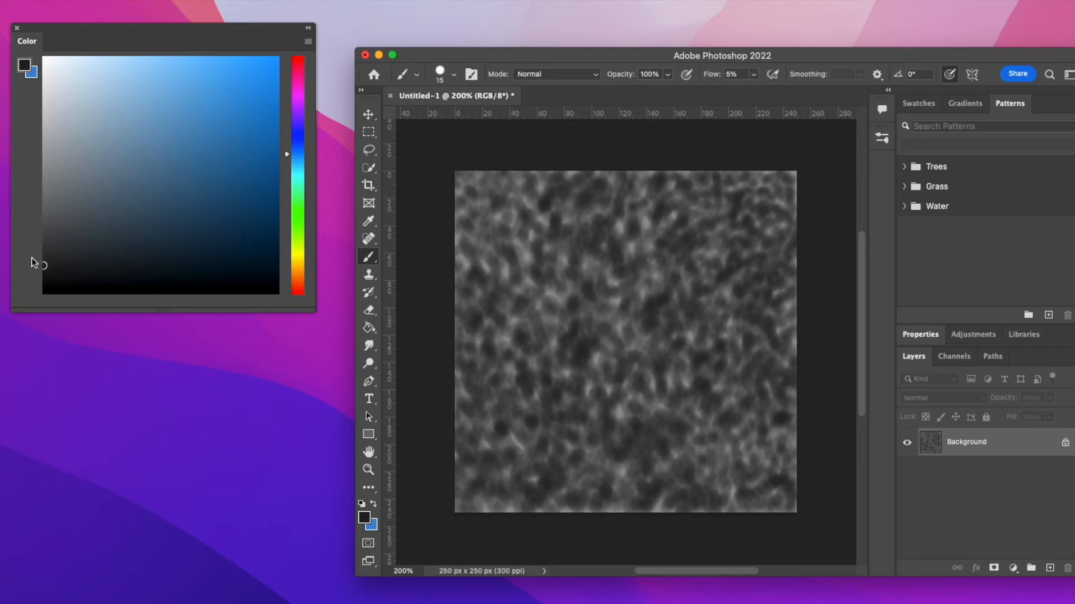
# - Pick a light gray foreground color and try some dabs in the canvas's upper-right corner
pyautogui.moveTo(44, 264); pyautogui.dragTo(44, 195)
pyautogui.moveTo(44, 195); pyautogui.dragTo(44, 137)
pyautogui.moveTo(771, 169)
pyautogui.mouseDown()
pyautogui.moveTo(769, 195)
pyautogui.moveTo(750, 182)
pyautogui.moveTo(763, 203)
pyautogui.moveTo(788, 188)
pyautogui.mouseUp()
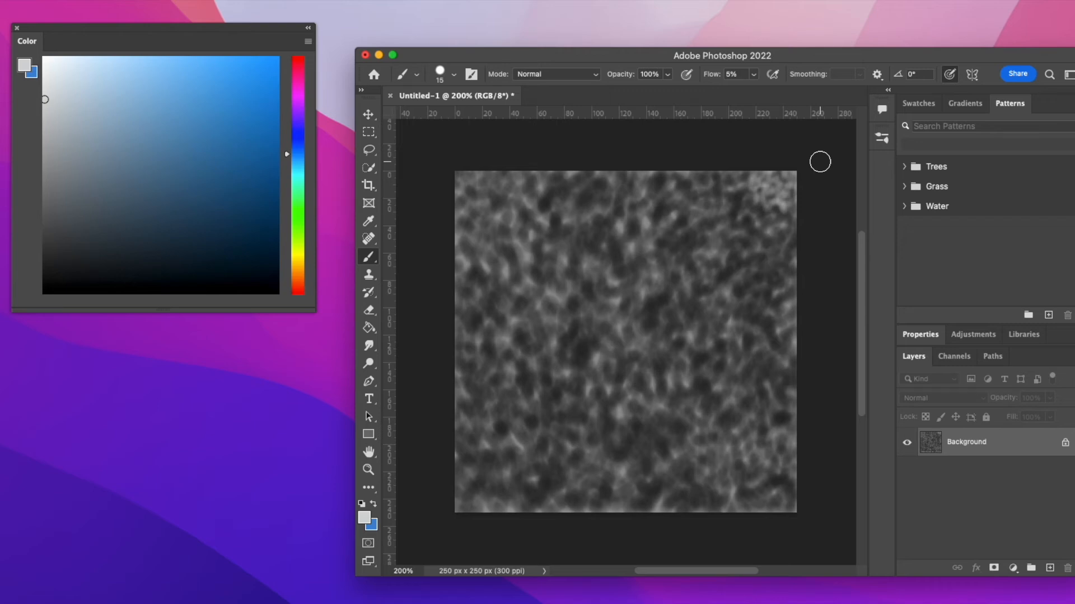
# - Lower the brush flow to 2%, try more light gray strokes near the upper-right corner, and undo the light strokes
pyautogui.click(754, 75)
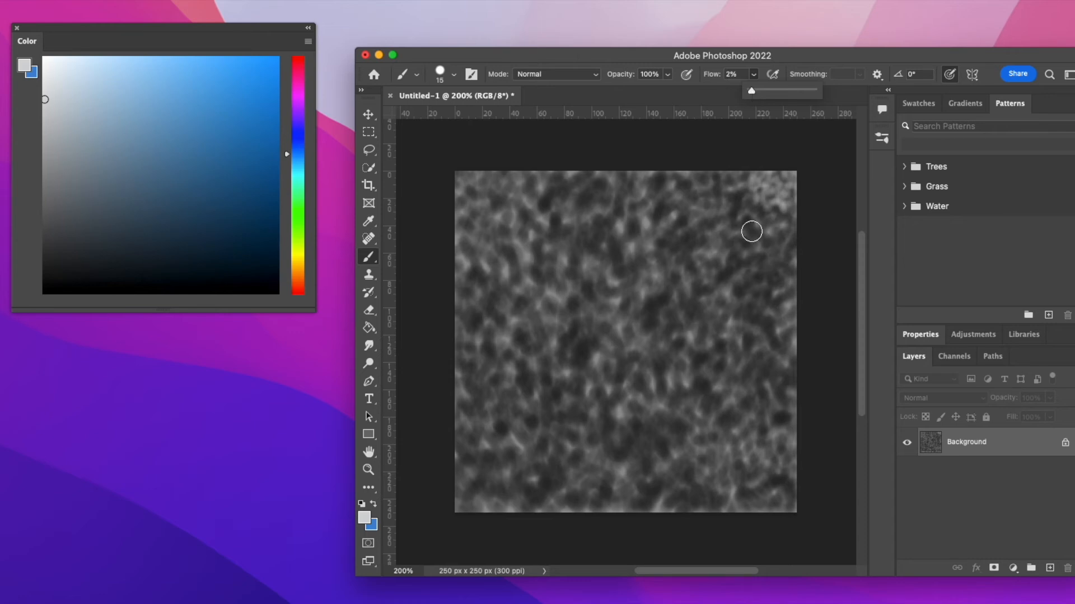
pyautogui.moveTo(751, 227)
pyautogui.mouseDown()
pyautogui.moveTo(756, 249)
pyautogui.moveTo(778, 246)
pyautogui.moveTo(770, 273)
pyautogui.moveTo(790, 251)
pyautogui.moveTo(761, 233)
pyautogui.moveTo(774, 225)
pyautogui.moveTo(738, 216)
pyautogui.moveTo(761, 207)
pyautogui.moveTo(734, 196)
pyautogui.moveTo(754, 180)
pyautogui.moveTo(720, 178)
pyautogui.moveTo(725, 203)
pyautogui.moveTo(740, 198)
pyautogui.moveTo(718, 187)
pyautogui.moveTo(720, 175)
pyautogui.moveTo(743, 185)
pyautogui.moveTo(716, 203)
pyautogui.moveTo(737, 218)
pyautogui.moveTo(757, 194)
pyautogui.mouseUp()
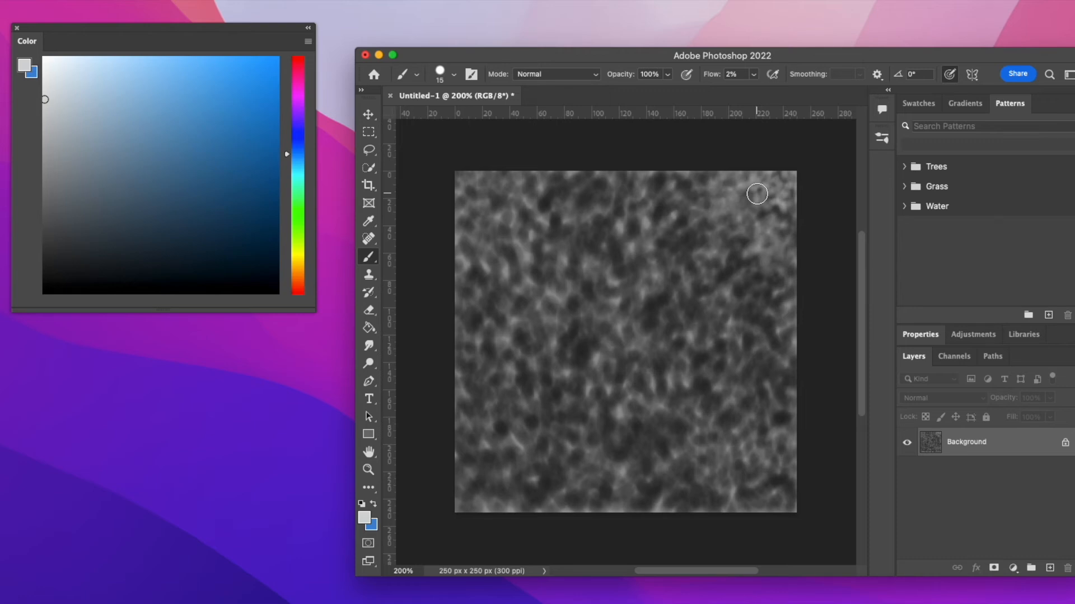
pyautogui.press('super+z')
pyautogui.press('super+z')
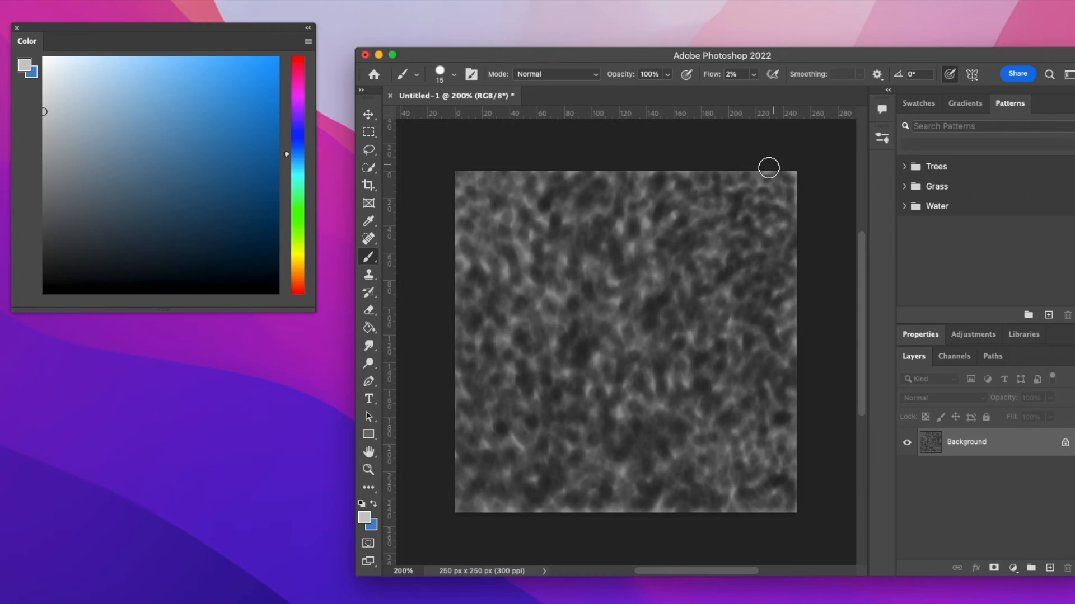
# - Cover the whole canvas with light gray mottling at 2% flow, reducing the brush size to 9 px after the upper-right corner
pyautogui.moveTo(762, 178)
pyautogui.mouseDown()
pyautogui.moveTo(770, 207)
pyautogui.moveTo(757, 209)
pyautogui.moveTo(755, 192)
pyautogui.moveTo(736, 197)
pyautogui.moveTo(742, 172)
pyautogui.moveTo(750, 179)
pyautogui.moveTo(736, 195)
pyautogui.moveTo(733, 216)
pyautogui.moveTo(745, 212)
pyautogui.moveTo(752, 228)
pyautogui.moveTo(772, 215)
pyautogui.moveTo(756, 245)
pyautogui.moveTo(773, 248)
pyautogui.moveTo(792, 229)
pyautogui.moveTo(785, 247)
pyautogui.moveTo(770, 241)
pyautogui.moveTo(773, 265)
pyautogui.moveTo(790, 257)
pyautogui.moveTo(766, 260)
pyautogui.moveTo(756, 277)
pyautogui.moveTo(780, 272)
pyautogui.moveTo(788, 292)
pyautogui.moveTo(760, 298)
pyautogui.moveTo(731, 250)
pyautogui.moveTo(751, 249)
pyautogui.moveTo(730, 237)
pyautogui.moveTo(750, 223)
pyautogui.moveTo(713, 204)
pyautogui.moveTo(704, 184)
pyautogui.moveTo(736, 171)
pyautogui.moveTo(718, 188)
pyautogui.moveTo(751, 171)
pyautogui.mouseUp()
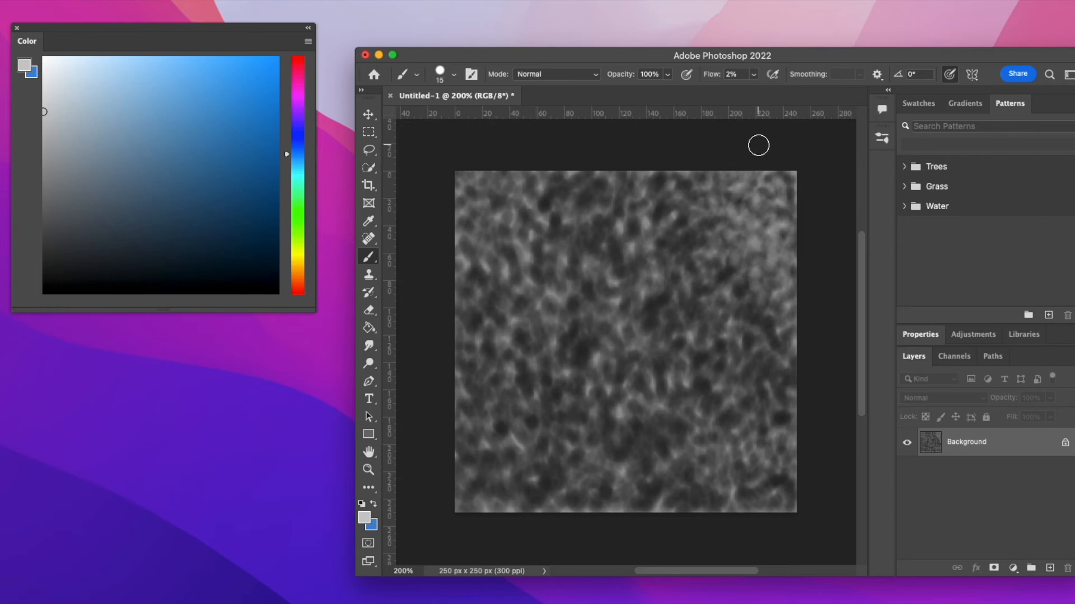
pyautogui.press('[')
pyautogui.moveTo(729, 285)
pyautogui.mouseDown()
pyautogui.moveTo(736, 318)
pyautogui.moveTo(752, 314)
pyautogui.moveTo(763, 333)
pyautogui.moveTo(740, 343)
pyautogui.moveTo(768, 345)
pyautogui.moveTo(753, 336)
pyautogui.moveTo(757, 352)
pyautogui.moveTo(777, 355)
pyautogui.moveTo(769, 320)
pyautogui.moveTo(748, 311)
pyautogui.moveTo(761, 316)
pyautogui.moveTo(738, 363)
pyautogui.moveTo(755, 380)
pyautogui.moveTo(750, 353)
pyautogui.moveTo(753, 391)
pyautogui.moveTo(772, 365)
pyautogui.moveTo(784, 379)
pyautogui.moveTo(764, 388)
pyautogui.moveTo(787, 397)
pyautogui.moveTo(796, 365)
pyautogui.moveTo(754, 412)
pyautogui.moveTo(761, 379)
pyautogui.moveTo(731, 387)
pyautogui.moveTo(750, 377)
pyautogui.moveTo(741, 370)
pyautogui.moveTo(721, 377)
pyautogui.moveTo(728, 411)
pyautogui.moveTo(711, 401)
pyautogui.moveTo(732, 421)
pyautogui.moveTo(741, 403)
pyautogui.moveTo(762, 411)
pyautogui.moveTo(758, 430)
pyautogui.moveTo(785, 430)
pyautogui.moveTo(731, 457)
pyautogui.moveTo(749, 475)
pyautogui.moveTo(746, 495)
pyautogui.moveTo(767, 490)
pyautogui.moveTo(762, 477)
pyautogui.moveTo(784, 496)
pyautogui.mouseUp()
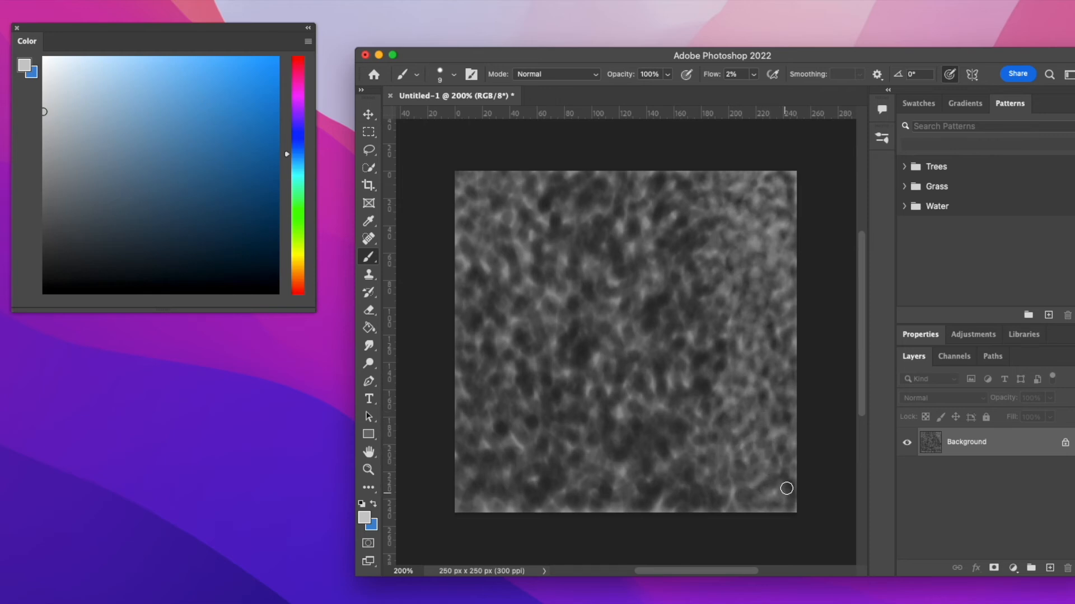
pyautogui.moveTo(676, 173)
pyautogui.mouseDown()
pyautogui.moveTo(641, 220)
pyautogui.moveTo(655, 241)
pyautogui.moveTo(675, 232)
pyautogui.moveTo(665, 254)
pyautogui.moveTo(679, 265)
pyautogui.moveTo(697, 220)
pyautogui.moveTo(690, 245)
pyautogui.moveTo(719, 215)
pyautogui.moveTo(679, 266)
pyautogui.moveTo(703, 297)
pyautogui.moveTo(691, 265)
pyautogui.moveTo(660, 303)
pyautogui.moveTo(680, 304)
pyautogui.moveTo(666, 288)
pyautogui.moveTo(692, 290)
pyautogui.moveTo(689, 319)
pyautogui.moveTo(665, 324)
pyautogui.moveTo(661, 298)
pyautogui.moveTo(646, 314)
pyautogui.moveTo(665, 333)
pyautogui.moveTo(655, 294)
pyautogui.moveTo(666, 293)
pyautogui.moveTo(665, 333)
pyautogui.moveTo(688, 332)
pyautogui.moveTo(704, 312)
pyautogui.moveTo(692, 302)
pyautogui.moveTo(707, 307)
pyautogui.moveTo(695, 335)
pyautogui.moveTo(704, 357)
pyautogui.moveTo(695, 336)
pyautogui.moveTo(674, 361)
pyautogui.moveTo(712, 348)
pyautogui.moveTo(721, 366)
pyautogui.moveTo(699, 382)
pyautogui.moveTo(703, 367)
pyautogui.moveTo(707, 388)
pyautogui.moveTo(693, 397)
pyautogui.moveTo(709, 362)
pyautogui.mouseUp()
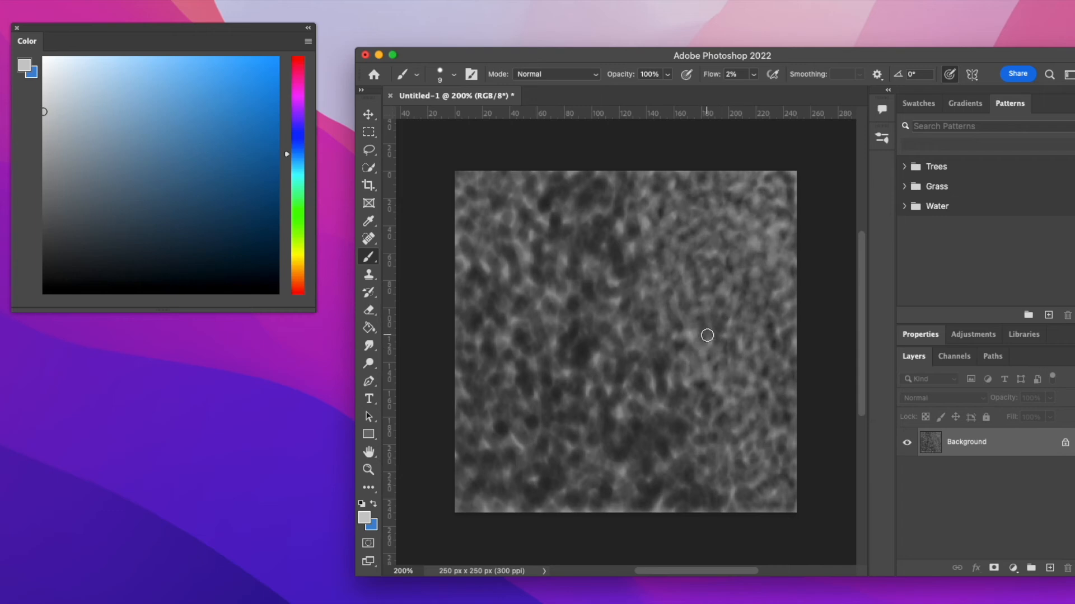
pyautogui.moveTo(677, 358)
pyautogui.mouseDown()
pyautogui.moveTo(687, 381)
pyautogui.moveTo(668, 368)
pyautogui.moveTo(657, 394)
pyautogui.moveTo(698, 401)
pyautogui.moveTo(669, 407)
pyautogui.moveTo(679, 424)
pyautogui.moveTo(662, 446)
pyautogui.moveTo(643, 434)
pyautogui.moveTo(660, 458)
pyautogui.moveTo(627, 427)
pyautogui.moveTo(631, 367)
pyautogui.moveTo(662, 354)
pyautogui.moveTo(629, 349)
pyautogui.moveTo(655, 330)
pyautogui.moveTo(646, 263)
pyautogui.moveTo(636, 271)
pyautogui.moveTo(619, 257)
pyautogui.moveTo(620, 228)
pyautogui.moveTo(667, 180)
pyautogui.moveTo(707, 181)
pyautogui.mouseUp()
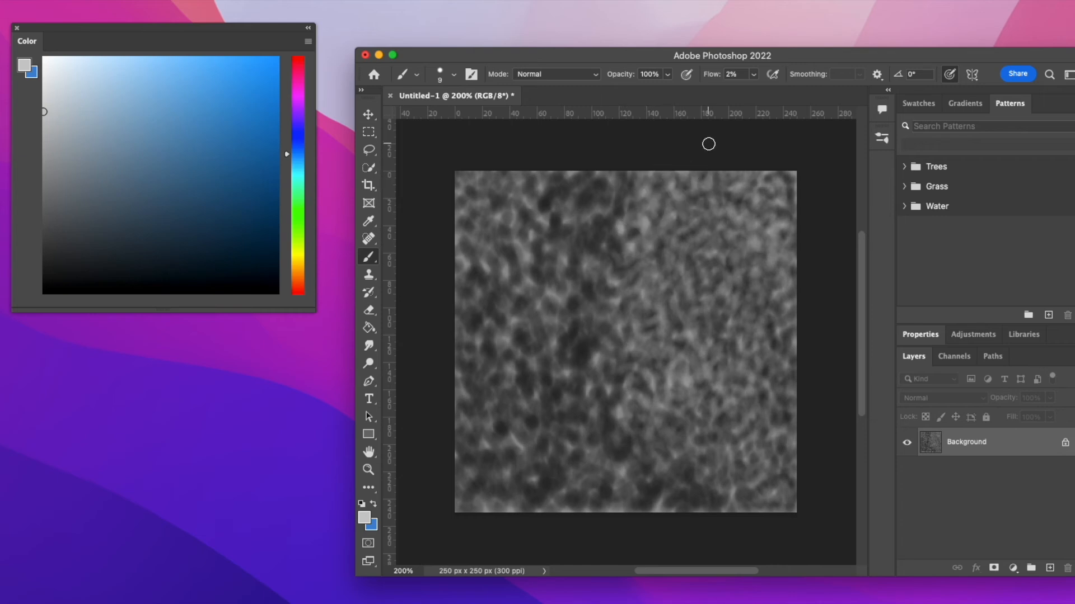
pyautogui.moveTo(672, 420)
pyautogui.mouseDown()
pyautogui.moveTo(718, 490)
pyautogui.moveTo(697, 513)
pyautogui.moveTo(669, 498)
pyautogui.moveTo(610, 397)
pyautogui.moveTo(578, 385)
pyautogui.moveTo(604, 396)
pyautogui.moveTo(592, 417)
pyautogui.moveTo(619, 399)
pyautogui.moveTo(596, 369)
pyautogui.moveTo(604, 353)
pyautogui.moveTo(578, 348)
pyautogui.moveTo(593, 320)
pyautogui.moveTo(593, 340)
pyautogui.moveTo(571, 331)
pyautogui.moveTo(591, 313)
pyautogui.moveTo(591, 282)
pyautogui.moveTo(612, 300)
pyautogui.moveTo(607, 316)
pyautogui.moveTo(592, 301)
pyautogui.moveTo(588, 255)
pyautogui.moveTo(614, 255)
pyautogui.moveTo(614, 269)
pyautogui.moveTo(632, 254)
pyautogui.moveTo(608, 256)
pyautogui.moveTo(591, 240)
pyautogui.moveTo(616, 215)
pyautogui.moveTo(598, 197)
pyautogui.moveTo(622, 202)
pyautogui.moveTo(601, 203)
pyautogui.moveTo(613, 180)
pyautogui.moveTo(636, 188)
pyautogui.moveTo(595, 171)
pyautogui.moveTo(576, 186)
pyautogui.moveTo(589, 199)
pyautogui.moveTo(590, 176)
pyautogui.moveTo(583, 197)
pyautogui.moveTo(594, 209)
pyautogui.moveTo(584, 177)
pyautogui.moveTo(559, 185)
pyautogui.moveTo(581, 212)
pyautogui.moveTo(567, 175)
pyautogui.moveTo(571, 269)
pyautogui.moveTo(559, 319)
pyautogui.moveTo(568, 304)
pyautogui.moveTo(547, 336)
pyautogui.moveTo(585, 327)
pyautogui.moveTo(571, 365)
pyautogui.moveTo(581, 359)
pyautogui.moveTo(571, 345)
pyautogui.moveTo(549, 365)
pyautogui.moveTo(577, 387)
pyautogui.moveTo(562, 425)
pyautogui.moveTo(573, 446)
pyautogui.moveTo(612, 437)
pyautogui.moveTo(579, 465)
pyautogui.moveTo(602, 442)
pyautogui.moveTo(600, 468)
pyautogui.moveTo(595, 458)
pyautogui.moveTo(570, 506)
pyautogui.moveTo(624, 489)
pyautogui.moveTo(638, 499)
pyautogui.moveTo(647, 482)
pyautogui.moveTo(624, 446)
pyautogui.moveTo(611, 375)
pyautogui.moveTo(657, 332)
pyautogui.mouseUp()
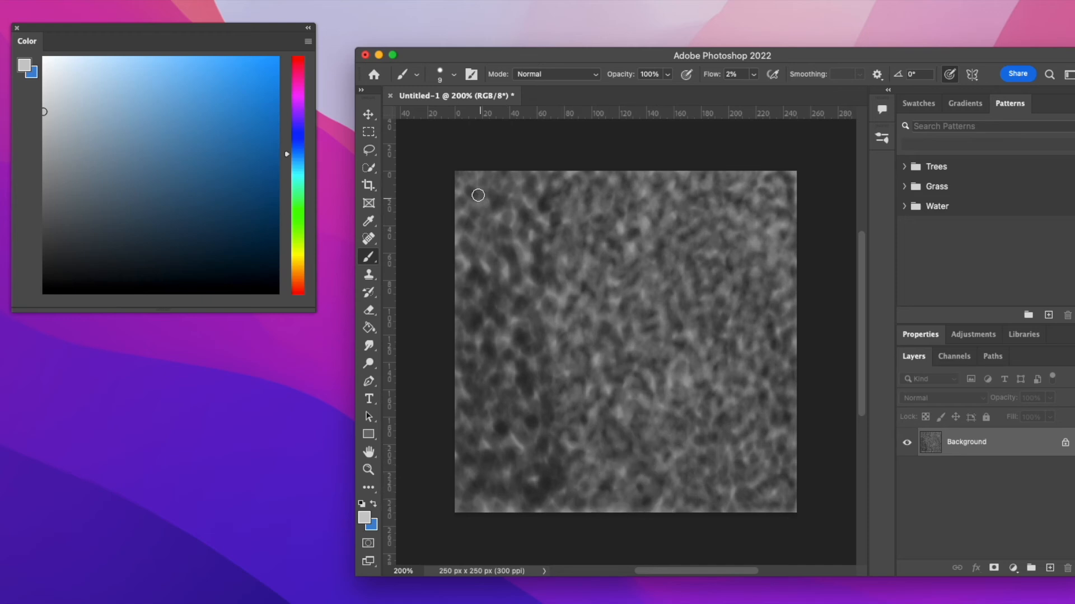
pyautogui.moveTo(472, 180)
pyautogui.mouseDown()
pyautogui.moveTo(515, 261)
pyautogui.moveTo(487, 278)
pyautogui.moveTo(463, 273)
pyautogui.moveTo(487, 287)
pyautogui.moveTo(478, 295)
pyautogui.moveTo(524, 313)
pyautogui.moveTo(500, 298)
pyautogui.moveTo(482, 326)
pyautogui.mouseUp()
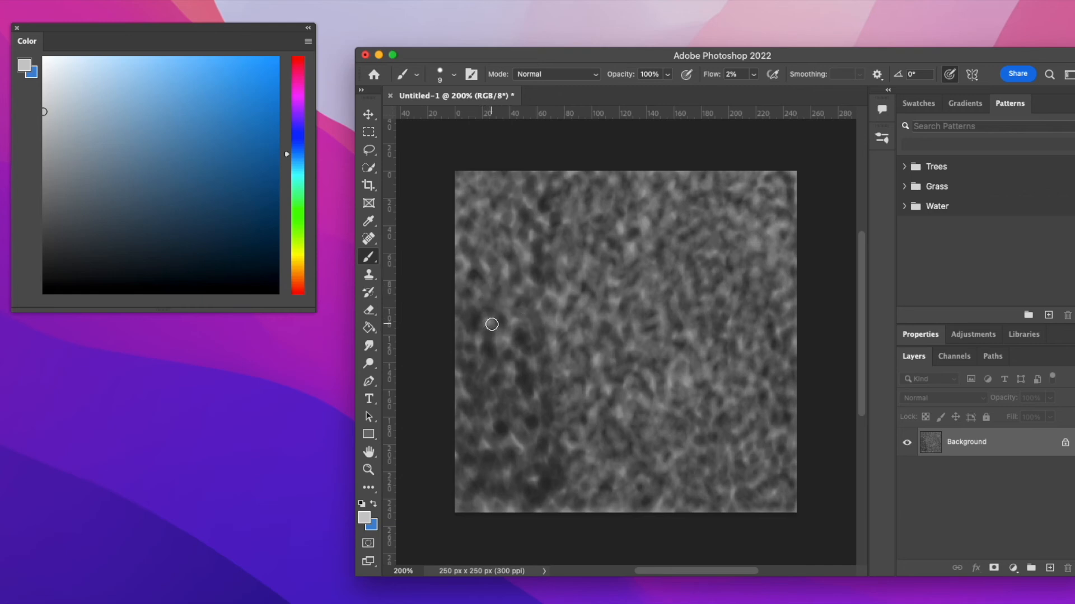
pyautogui.moveTo(539, 314)
pyautogui.mouseDown()
pyautogui.moveTo(549, 248)
pyautogui.moveTo(524, 218)
pyautogui.moveTo(556, 226)
pyautogui.moveTo(531, 216)
pyautogui.moveTo(553, 208)
pyautogui.moveTo(532, 192)
pyautogui.moveTo(549, 183)
pyautogui.moveTo(508, 269)
pyautogui.mouseUp()
pyautogui.moveTo(462, 318)
pyautogui.mouseDown()
pyautogui.moveTo(502, 338)
pyautogui.moveTo(499, 317)
pyautogui.moveTo(465, 328)
pyautogui.moveTo(481, 360)
pyautogui.moveTo(460, 355)
pyautogui.moveTo(491, 345)
pyautogui.moveTo(478, 374)
pyautogui.moveTo(502, 343)
pyautogui.moveTo(529, 342)
pyautogui.moveTo(502, 385)
pyautogui.moveTo(519, 372)
pyautogui.moveTo(520, 392)
pyautogui.moveTo(499, 364)
pyautogui.moveTo(478, 385)
pyautogui.moveTo(453, 379)
pyautogui.moveTo(480, 386)
pyautogui.moveTo(461, 377)
pyautogui.moveTo(477, 398)
pyautogui.moveTo(497, 382)
pyautogui.moveTo(478, 409)
pyautogui.moveTo(485, 387)
pyautogui.moveTo(468, 382)
pyautogui.moveTo(469, 402)
pyautogui.moveTo(481, 401)
pyautogui.moveTo(469, 415)
pyautogui.moveTo(487, 421)
pyautogui.moveTo(462, 403)
pyautogui.moveTo(531, 427)
pyautogui.moveTo(468, 433)
pyautogui.moveTo(473, 449)
pyautogui.moveTo(496, 430)
pyautogui.mouseUp()
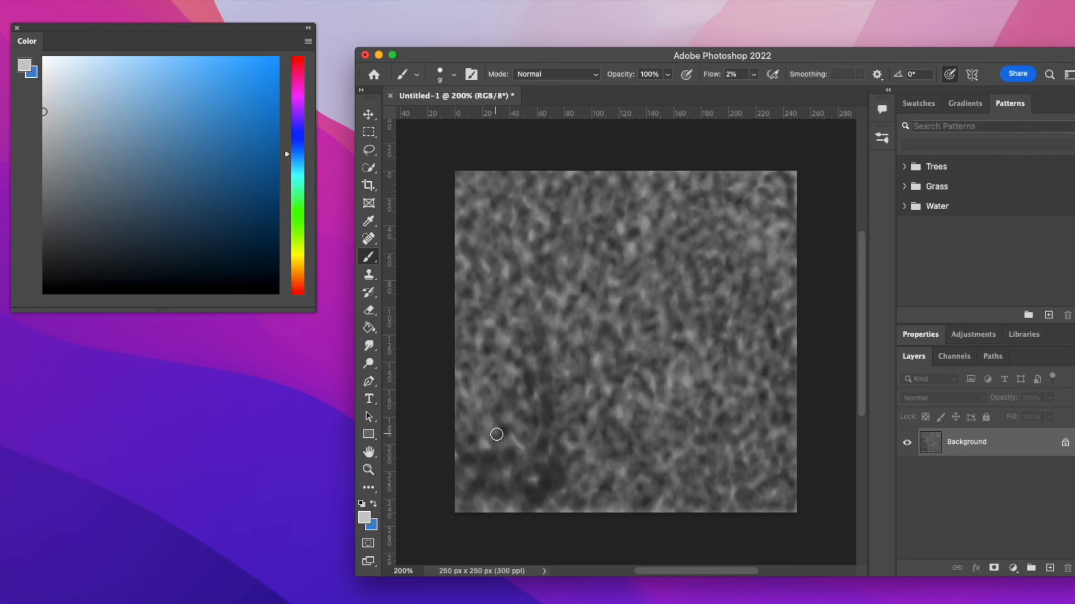
pyautogui.moveTo(492, 440)
pyautogui.mouseDown()
pyautogui.moveTo(469, 472)
pyautogui.moveTo(478, 459)
pyautogui.moveTo(469, 483)
pyautogui.moveTo(487, 488)
pyautogui.moveTo(467, 478)
pyautogui.moveTo(488, 494)
pyautogui.moveTo(466, 492)
pyautogui.moveTo(486, 508)
pyautogui.moveTo(497, 458)
pyautogui.moveTo(507, 469)
pyautogui.moveTo(525, 446)
pyautogui.moveTo(499, 429)
pyautogui.moveTo(530, 434)
pyautogui.moveTo(547, 410)
pyautogui.moveTo(526, 408)
pyautogui.moveTo(544, 369)
pyautogui.moveTo(529, 360)
pyautogui.moveTo(525, 305)
pyautogui.mouseUp()
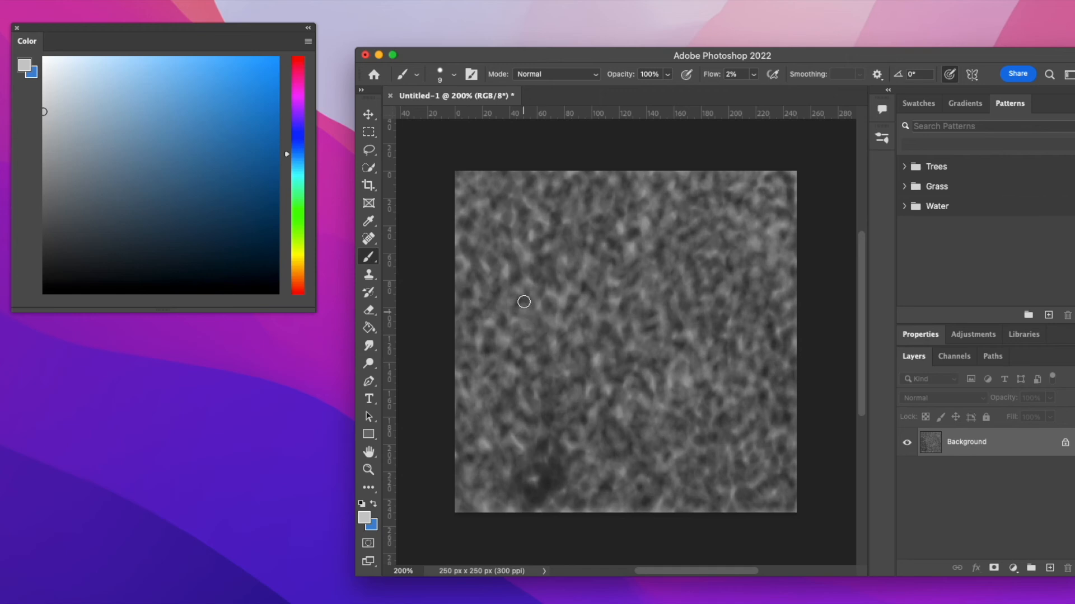
pyautogui.moveTo(553, 365)
pyautogui.mouseDown()
pyautogui.moveTo(537, 448)
pyautogui.moveTo(555, 480)
pyautogui.mouseUp()
pyautogui.moveTo(520, 493)
pyautogui.mouseDown()
pyautogui.moveTo(549, 497)
pyautogui.moveTo(559, 482)
pyautogui.moveTo(537, 432)
pyautogui.moveTo(502, 402)
pyautogui.moveTo(497, 425)
pyautogui.moveTo(528, 399)
pyautogui.mouseUp()
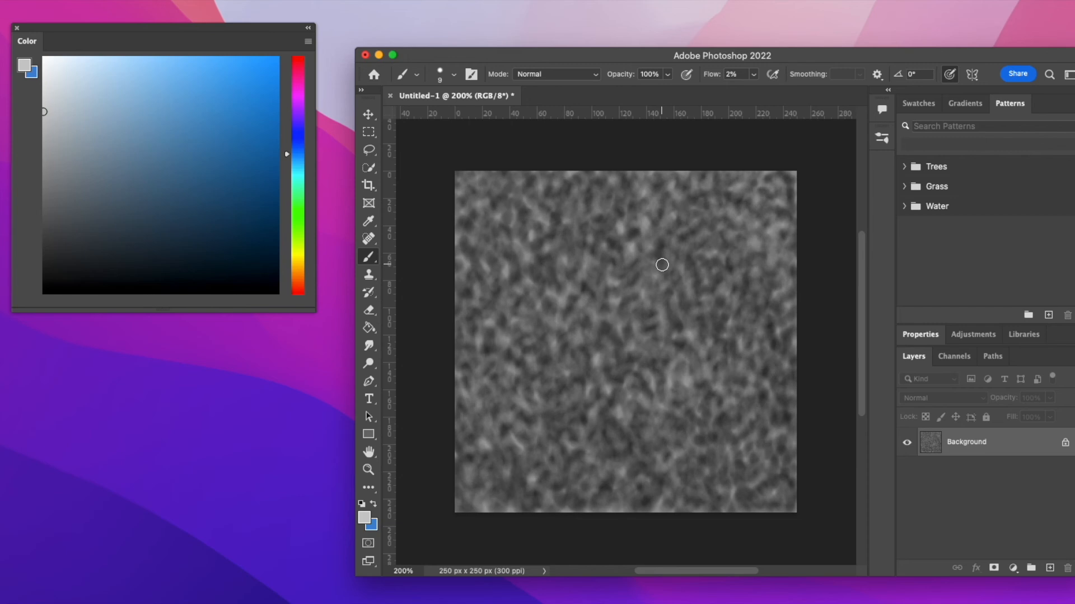
# - Build up brighter light gray patches in the upper-left, upper-right and lower-right areas of the texture
pyautogui.moveTo(702, 246)
pyautogui.mouseDown()
pyautogui.moveTo(679, 254)
pyautogui.moveTo(700, 239)
pyautogui.moveTo(702, 250)
pyautogui.moveTo(686, 257)
pyautogui.moveTo(699, 231)
pyautogui.moveTo(685, 229)
pyautogui.moveTo(694, 216)
pyautogui.moveTo(682, 209)
pyautogui.moveTo(704, 197)
pyautogui.moveTo(722, 218)
pyautogui.moveTo(702, 222)
pyautogui.moveTo(725, 246)
pyautogui.moveTo(680, 261)
pyautogui.moveTo(666, 241)
pyautogui.moveTo(653, 266)
pyautogui.moveTo(672, 272)
pyautogui.moveTo(667, 261)
pyautogui.moveTo(620, 271)
pyautogui.moveTo(627, 254)
pyautogui.moveTo(609, 254)
pyautogui.moveTo(623, 237)
pyautogui.moveTo(604, 237)
pyautogui.moveTo(609, 205)
pyautogui.moveTo(599, 210)
pyautogui.moveTo(597, 177)
pyautogui.moveTo(598, 189)
pyautogui.moveTo(567, 203)
pyautogui.moveTo(571, 191)
pyautogui.moveTo(567, 221)
pyautogui.moveTo(551, 207)
pyautogui.moveTo(541, 268)
pyautogui.moveTo(556, 261)
pyautogui.moveTo(541, 264)
pyautogui.moveTo(553, 283)
pyautogui.moveTo(556, 250)
pyautogui.moveTo(567, 257)
pyautogui.moveTo(553, 252)
pyautogui.moveTo(553, 233)
pyautogui.moveTo(572, 271)
pyautogui.moveTo(545, 283)
pyautogui.moveTo(552, 226)
pyautogui.moveTo(581, 260)
pyautogui.moveTo(558, 283)
pyautogui.moveTo(531, 277)
pyautogui.moveTo(565, 234)
pyautogui.moveTo(540, 236)
pyautogui.moveTo(536, 261)
pyautogui.moveTo(571, 230)
pyautogui.moveTo(579, 264)
pyautogui.moveTo(556, 292)
pyautogui.moveTo(592, 201)
pyautogui.moveTo(591, 256)
pyautogui.moveTo(555, 288)
pyautogui.moveTo(522, 257)
pyautogui.moveTo(546, 235)
pyautogui.moveTo(686, 285)
pyautogui.moveTo(684, 422)
pyautogui.moveTo(693, 426)
pyautogui.moveTo(683, 437)
pyautogui.moveTo(687, 420)
pyautogui.moveTo(709, 430)
pyautogui.moveTo(689, 419)
pyautogui.moveTo(698, 439)
pyautogui.moveTo(698, 408)
pyautogui.moveTo(685, 417)
pyautogui.moveTo(707, 408)
pyautogui.moveTo(707, 436)
pyautogui.moveTo(714, 384)
pyautogui.mouseUp()
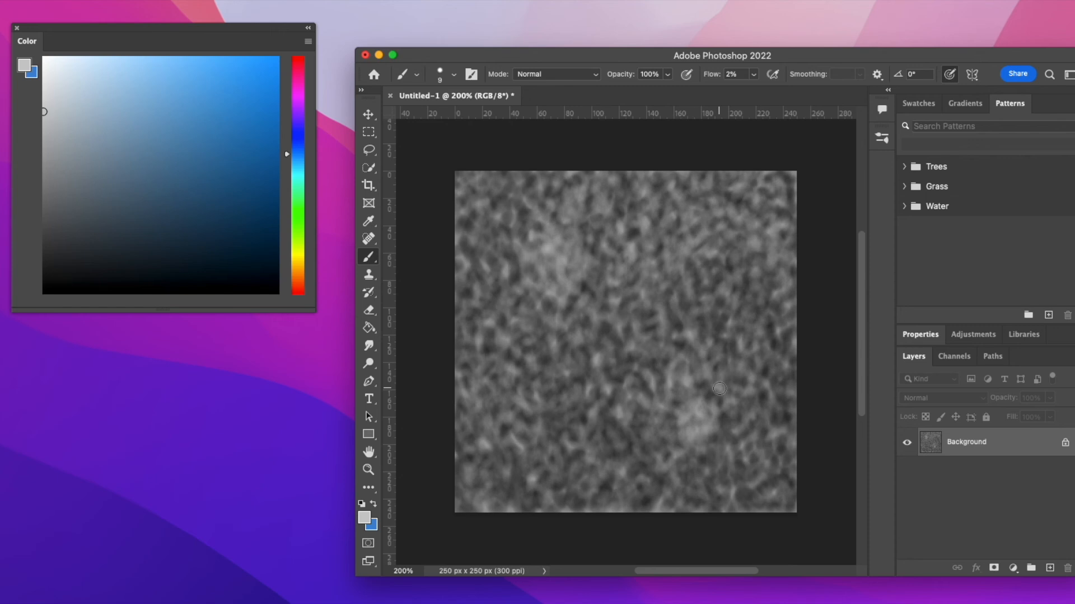
pyautogui.moveTo(690, 267)
pyautogui.mouseDown()
pyautogui.moveTo(713, 257)
pyautogui.moveTo(711, 279)
pyautogui.moveTo(682, 269)
pyautogui.moveTo(721, 242)
pyautogui.moveTo(728, 284)
pyautogui.moveTo(697, 294)
pyautogui.moveTo(728, 273)
pyautogui.moveTo(706, 292)
pyautogui.moveTo(729, 283)
pyautogui.moveTo(713, 243)
pyautogui.moveTo(692, 243)
pyautogui.moveTo(734, 245)
pyautogui.moveTo(730, 292)
pyautogui.moveTo(692, 306)
pyautogui.moveTo(689, 267)
pyautogui.moveTo(720, 245)
pyautogui.moveTo(744, 283)
pyautogui.moveTo(723, 311)
pyautogui.moveTo(700, 305)
pyautogui.moveTo(744, 307)
pyautogui.moveTo(697, 319)
pyautogui.moveTo(725, 316)
pyautogui.moveTo(753, 282)
pyautogui.moveTo(717, 229)
pyautogui.mouseUp()
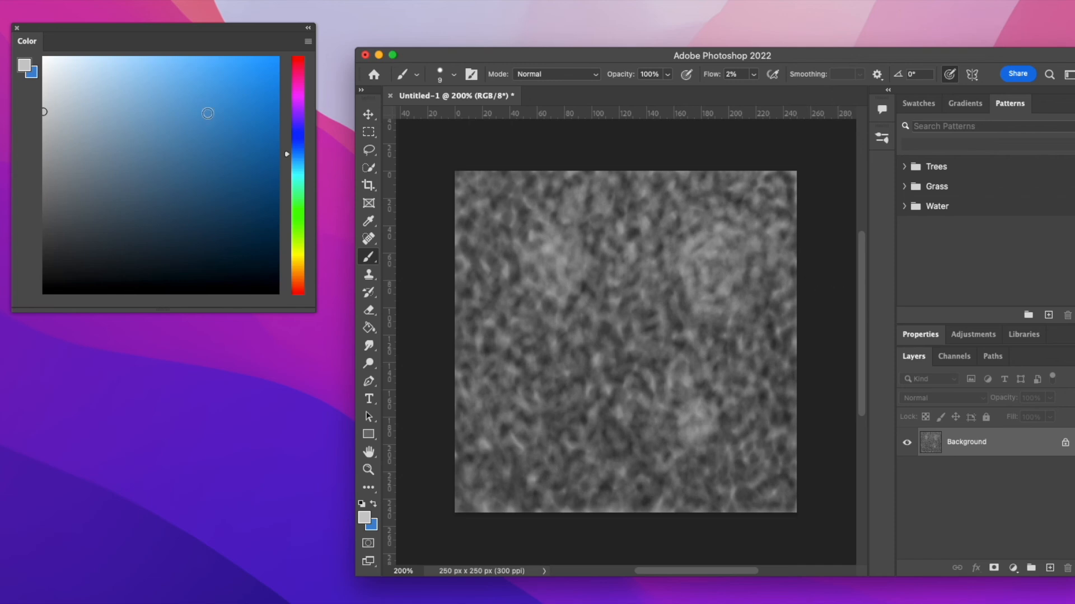
# - Pick a near-black color, paint darker patches in the center and lower middle, and tone down the bright upper-right patch
pyautogui.moveTo(43, 111); pyautogui.dragTo(38, 224)
pyautogui.moveTo(43, 219); pyautogui.dragTo(43, 250)
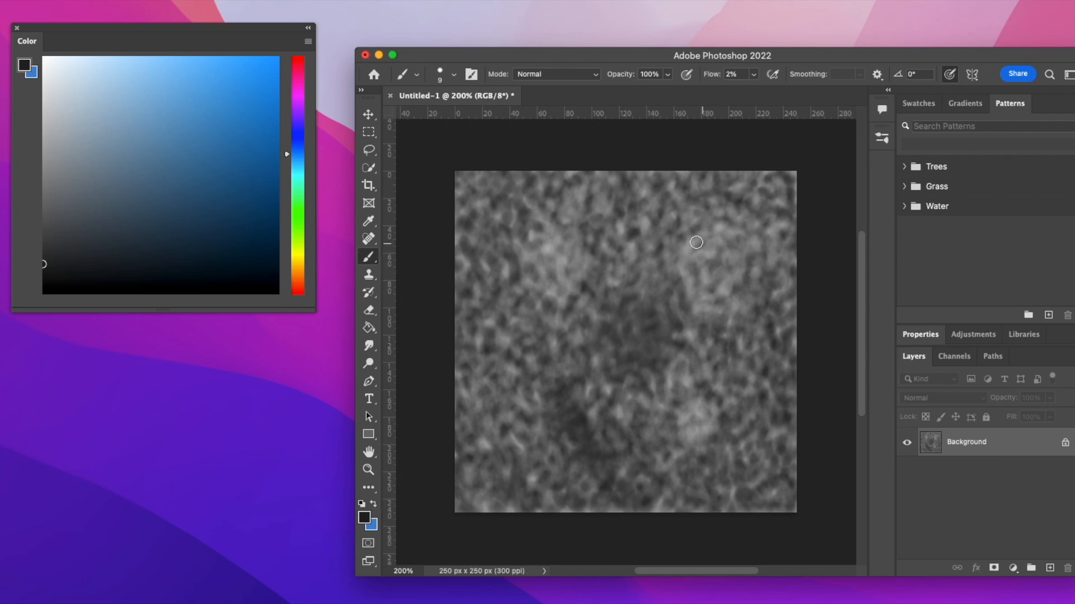
pyautogui.moveTo(725, 274)
pyautogui.mouseDown()
pyautogui.moveTo(754, 276)
pyautogui.moveTo(746, 301)
pyautogui.moveTo(720, 292)
pyautogui.moveTo(718, 278)
pyautogui.moveTo(721, 308)
pyautogui.moveTo(697, 291)
pyautogui.moveTo(709, 256)
pyautogui.moveTo(724, 252)
pyautogui.moveTo(725, 229)
pyautogui.moveTo(750, 230)
pyautogui.moveTo(743, 250)
pyautogui.moveTo(754, 220)
pyautogui.moveTo(734, 208)
pyautogui.moveTo(703, 230)
pyautogui.moveTo(704, 198)
pyautogui.moveTo(707, 233)
pyautogui.moveTo(680, 239)
pyautogui.moveTo(684, 212)
pyautogui.moveTo(680, 268)
pyautogui.moveTo(646, 268)
pyautogui.moveTo(656, 258)
pyautogui.moveTo(643, 276)
pyautogui.moveTo(660, 272)
pyautogui.moveTo(663, 289)
pyautogui.moveTo(700, 258)
pyautogui.moveTo(711, 291)
pyautogui.moveTo(697, 281)
pyautogui.moveTo(735, 263)
pyautogui.moveTo(736, 307)
pyautogui.moveTo(713, 333)
pyautogui.moveTo(720, 321)
pyautogui.moveTo(721, 344)
pyautogui.moveTo(707, 369)
pyautogui.moveTo(682, 362)
pyautogui.moveTo(733, 377)
pyautogui.moveTo(690, 397)
pyautogui.moveTo(674, 369)
pyautogui.moveTo(716, 324)
pyautogui.mouseUp()
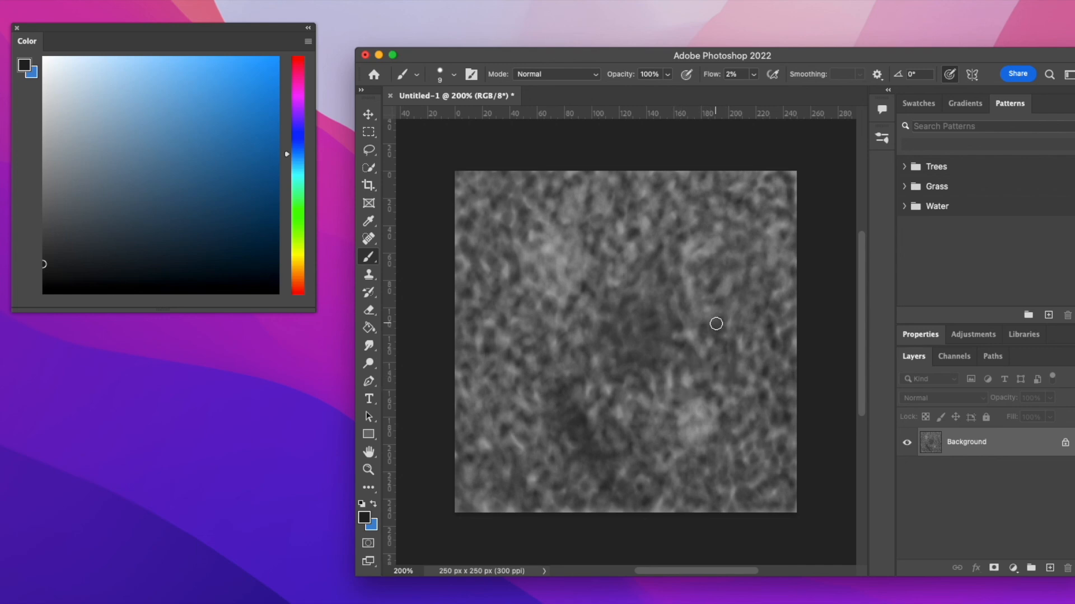